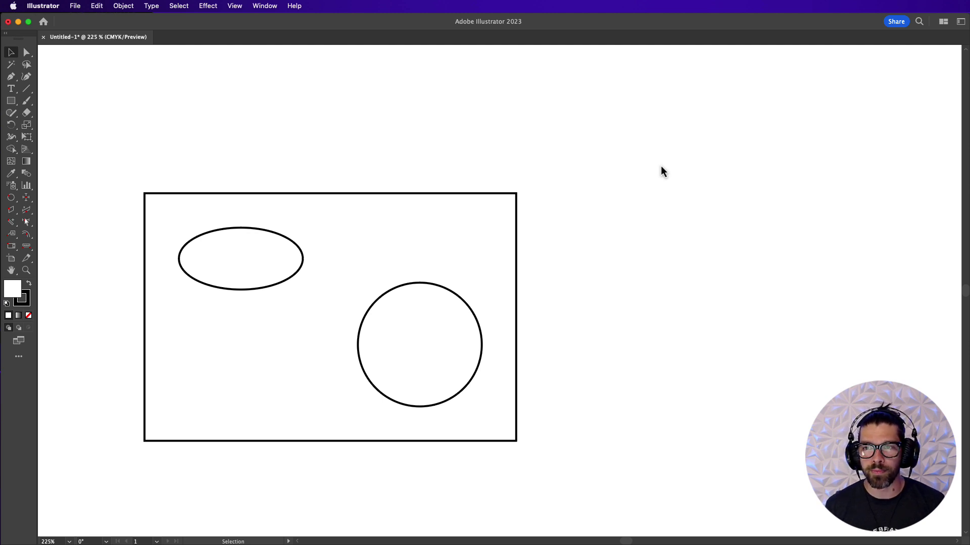
Show the CADshortcuts panel via Window > CADtools > CADshortcuts.
{"action": "left_click", "coordinate": [265, 8]}
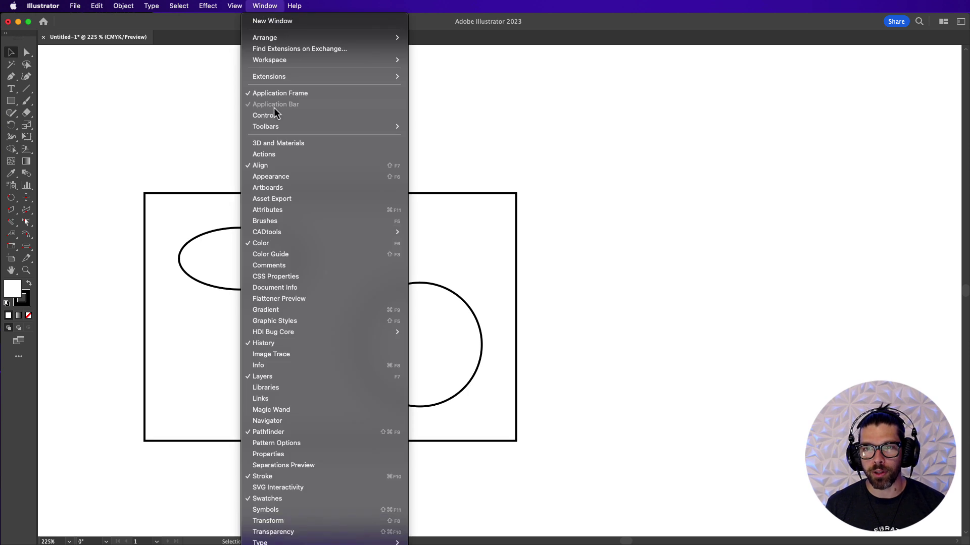
{"action": "mouse_move", "coordinate": [300, 234]}
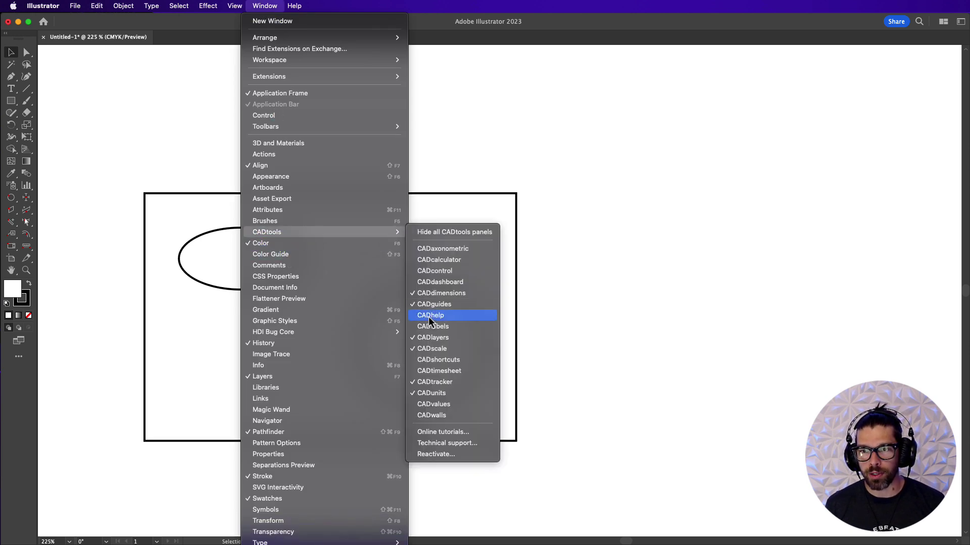
{"action": "left_click", "coordinate": [438, 359]}
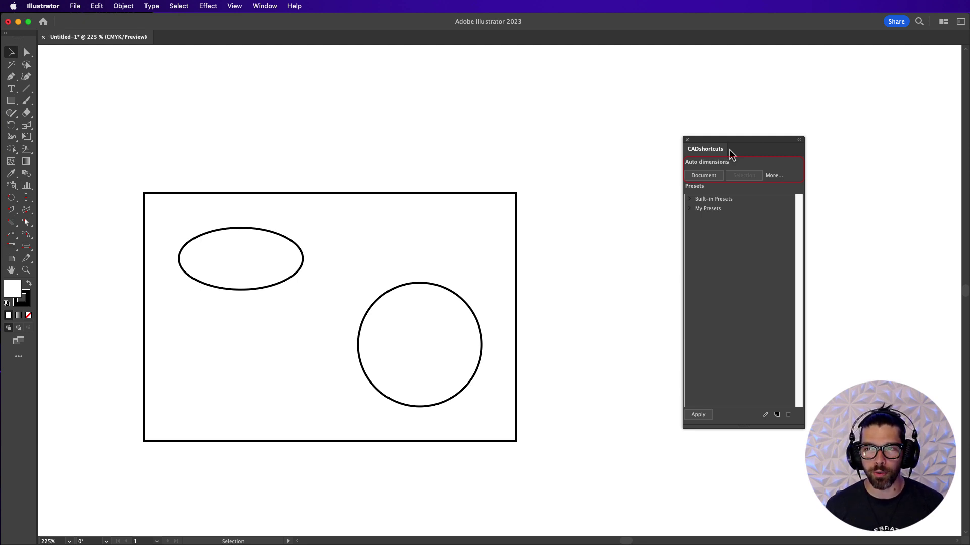
Enable More... options and auto-dimension the selected circle and ellipse with Ø 1.000" diameters.
{"action": "left_click", "coordinate": [771, 177]}
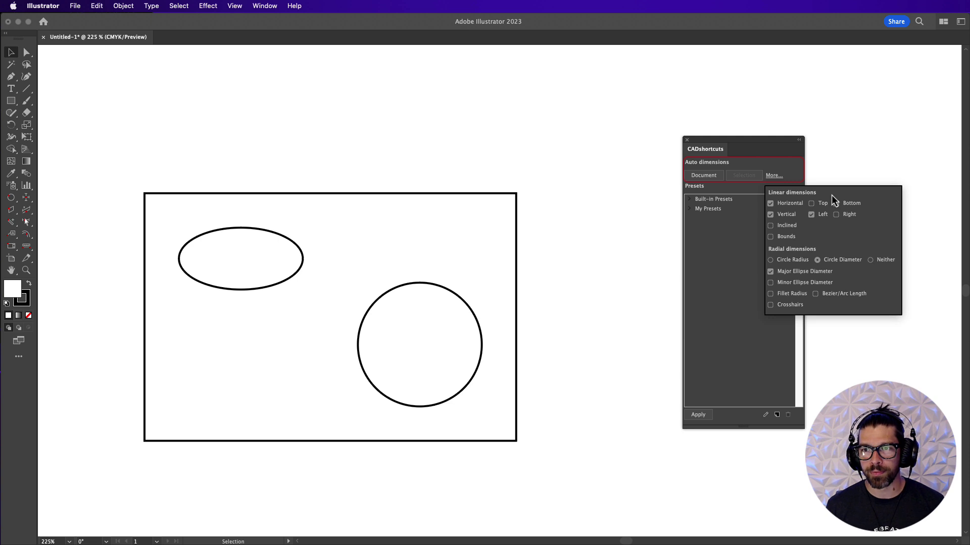
{"action": "left_click", "coordinate": [453, 328]}
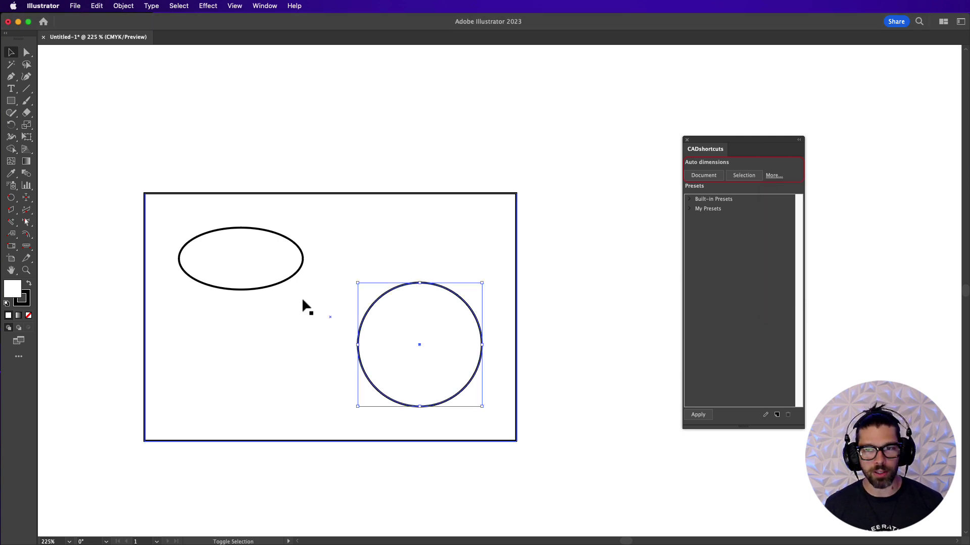
{"action": "left_click", "coordinate": [284, 277], "text": "shift"}
{"action": "left_click", "coordinate": [744, 178]}
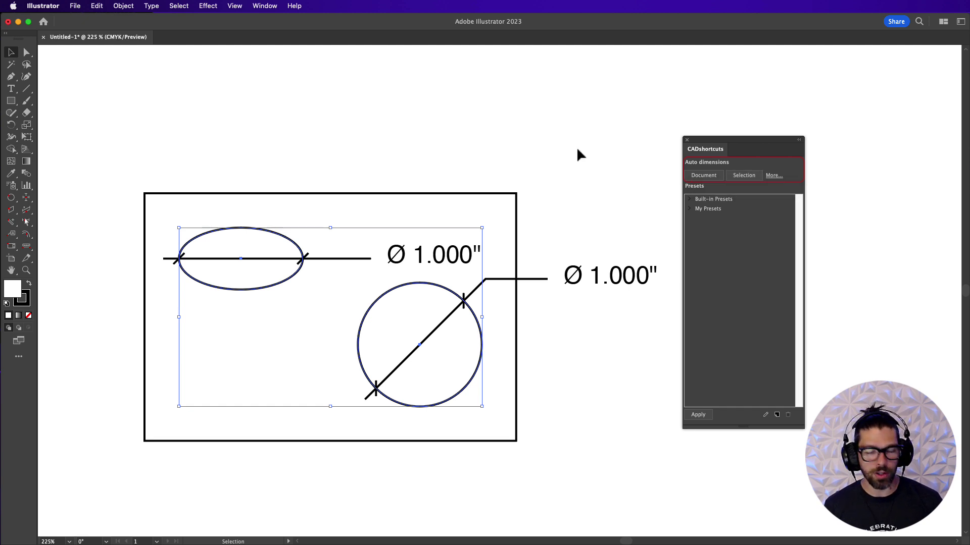
Undo the diameters and auto-dimension the whole document, giving the rectangle 3.000" × 2.000".
{"action": "key", "text": "super+z"}
{"action": "left_click", "coordinate": [588, 205]}
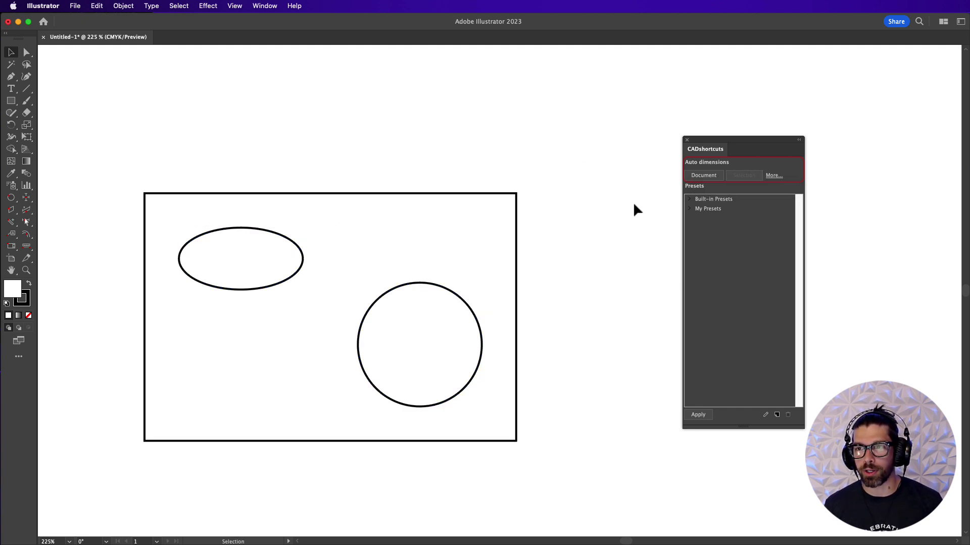
{"action": "left_click", "coordinate": [703, 178]}
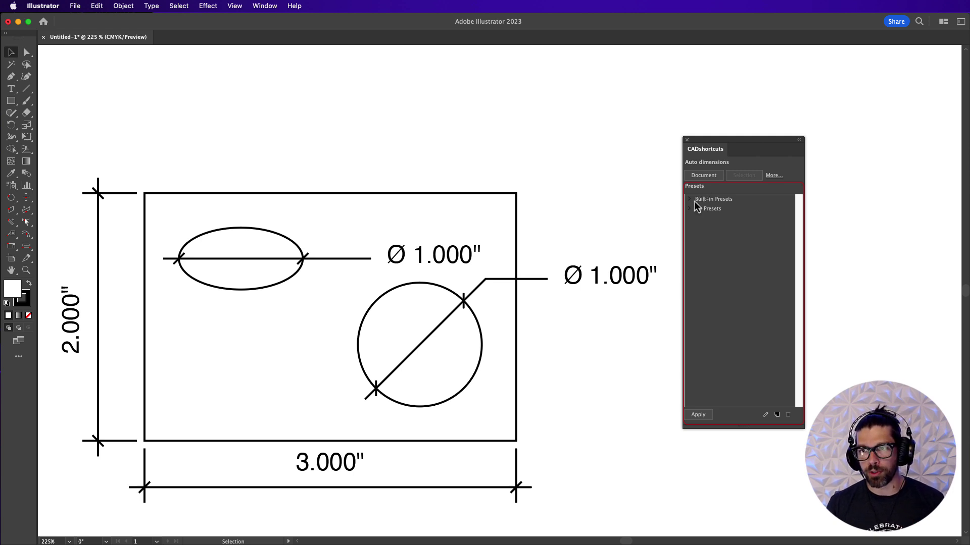
Expand Built-in Presets to list Basic Architecture and Basic Engineering.
{"action": "left_click", "coordinate": [690, 200]}
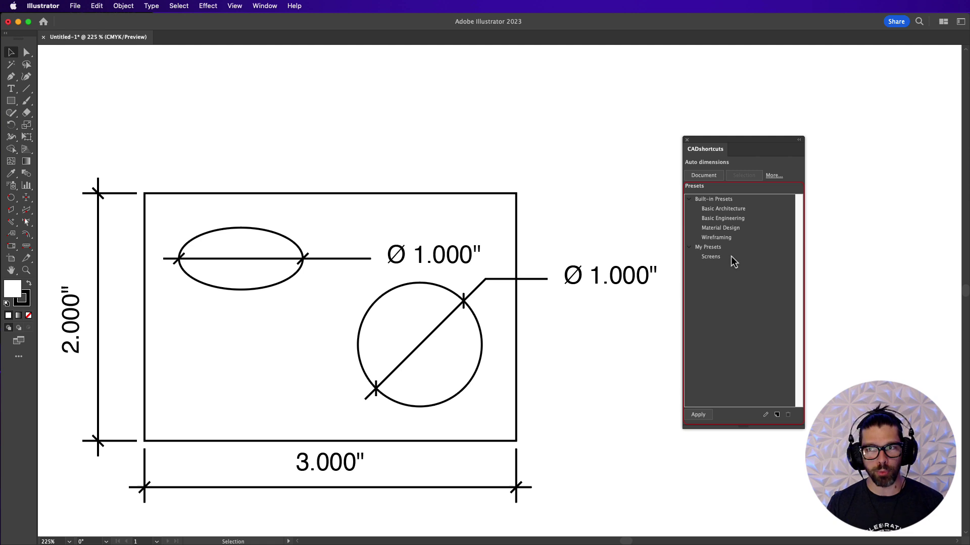
Apply the Basic Engineering preset with Update all art, giving dual cm/in arrowed dimensions.
{"action": "left_click", "coordinate": [724, 219]}
{"action": "left_click", "coordinate": [699, 417]}
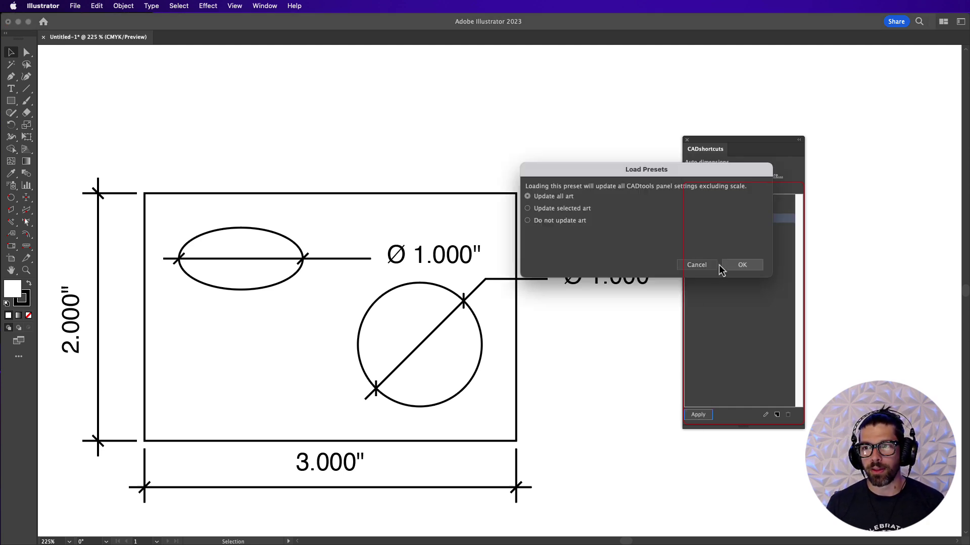
{"action": "left_click", "coordinate": [739, 266]}
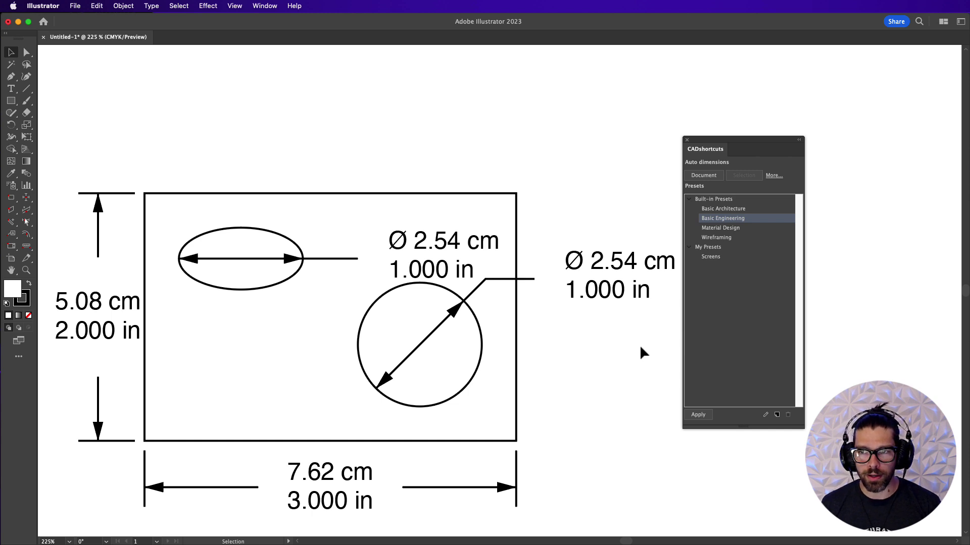
Delete all artwork and create a 7.62 × 5.08 cm CAD rectangle.
{"action": "key", "text": "super+a"}
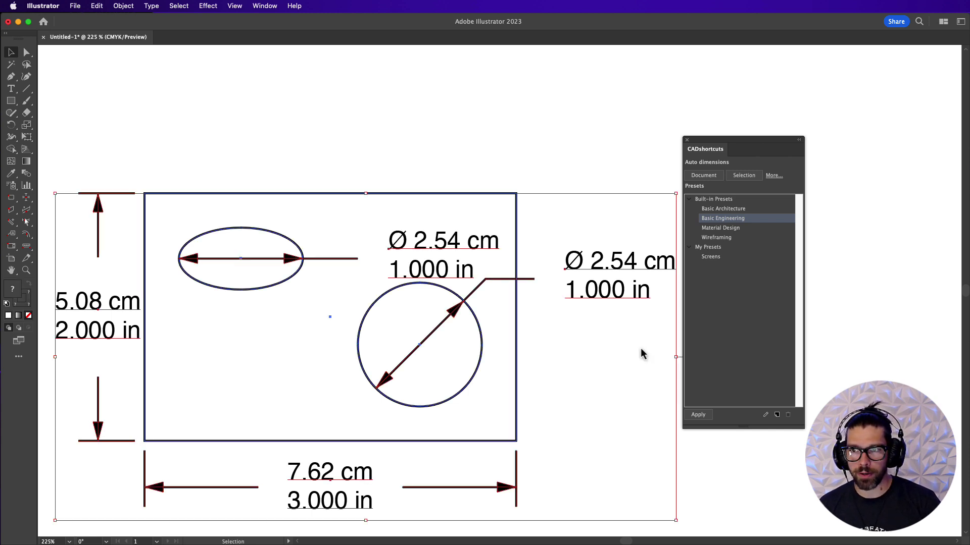
{"action": "key", "text": "Delete"}
{"action": "left_click", "coordinate": [11, 198]}
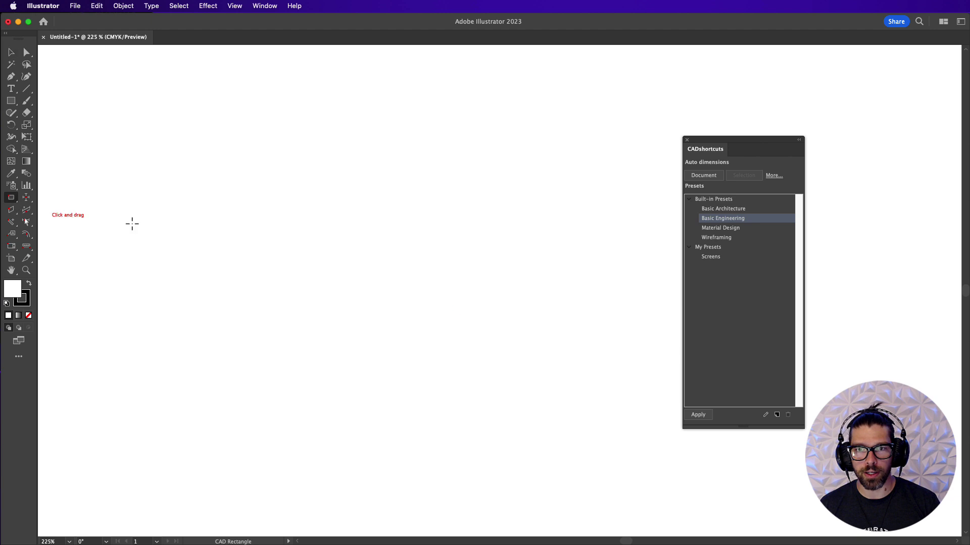
{"action": "left_click", "coordinate": [222, 251]}
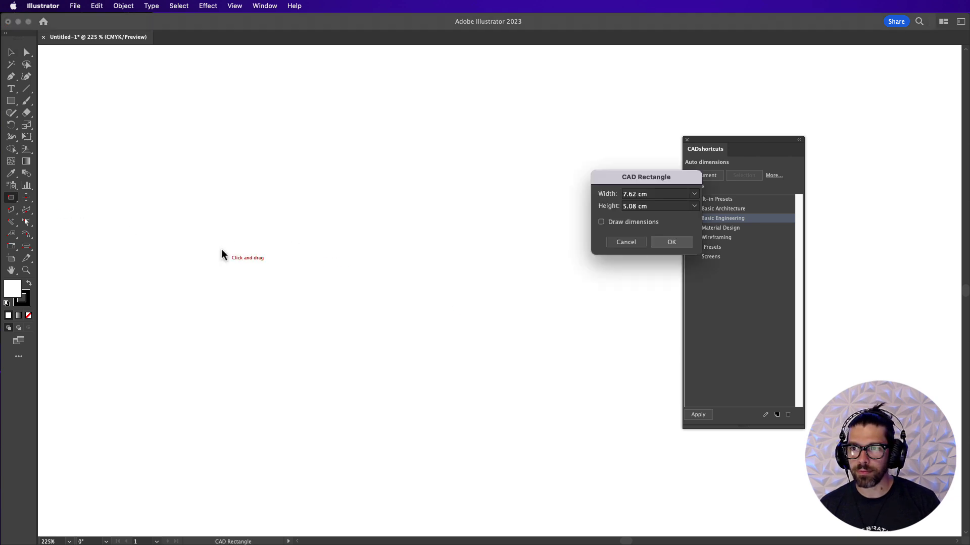
{"action": "key", "text": "Return"}
Move the new rectangle up and left on the page and deselect it.
{"action": "key", "text": "v"}
{"action": "left_click_drag", "start_coordinate": [394, 286], "coordinate": [345, 226]}
{"action": "left_click", "coordinate": [428, 151]}
{"action": "left_click", "coordinate": [27, 199]}
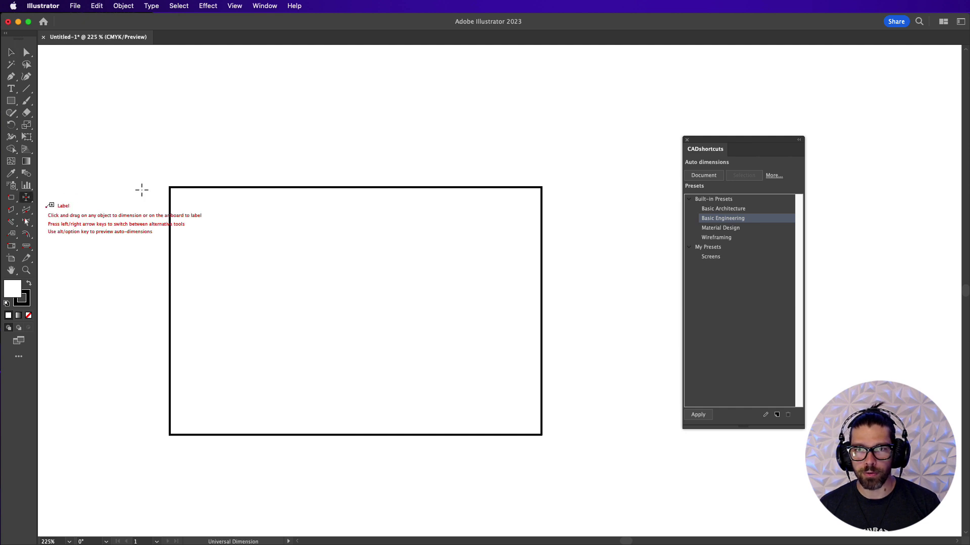
Place a width dimension above the rectangle with 12 pt text, arrowhead ends and label 'A'.
{"action": "left_click_drag", "start_coordinate": [339, 187], "coordinate": [332, 138]}
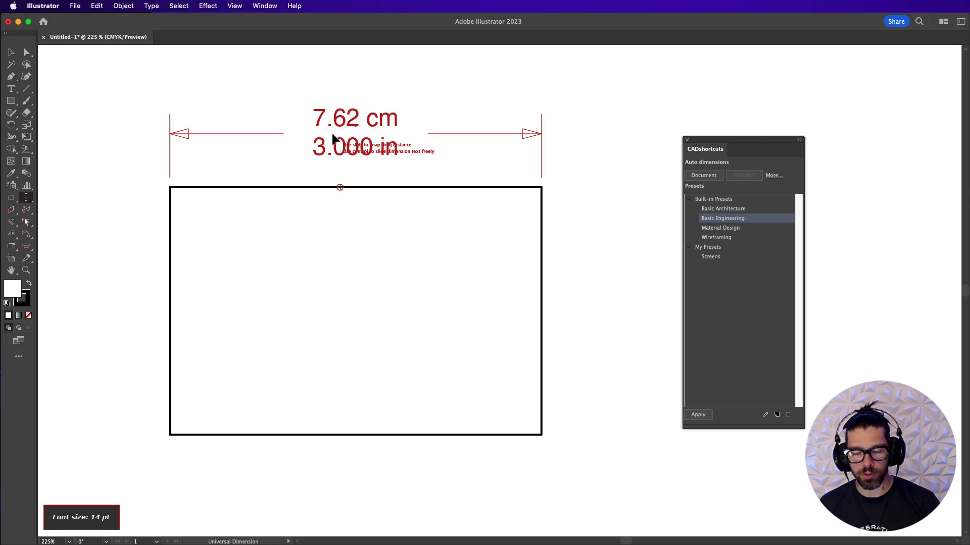
{"action": "key", "text": "Down"}
{"action": "key", "text": "Down"}
{"action": "key", "text": "Down"}
{"action": "key", "text": "Down"}
{"action": "key", "text": "Down"}
{"action": "key", "text": "Down"}
{"action": "key", "text": "Down"}
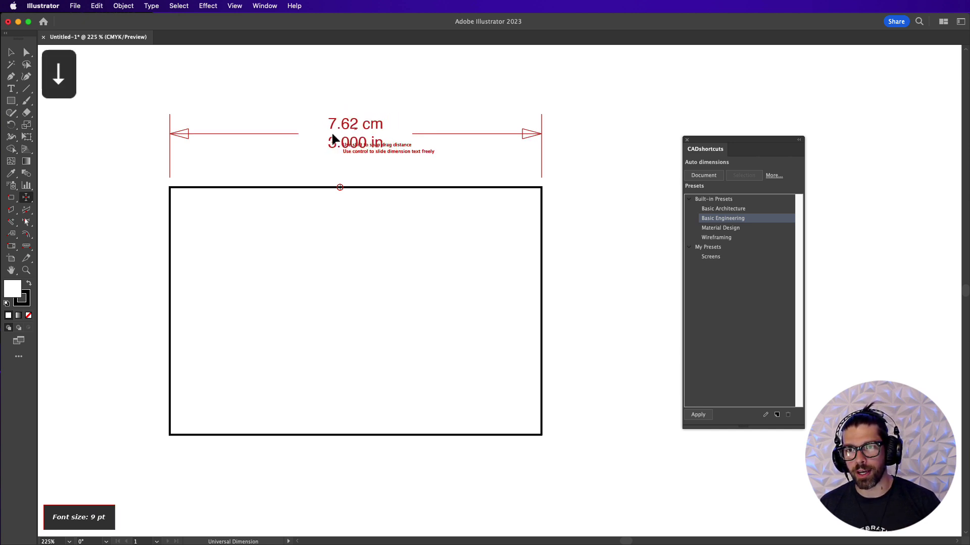
{"action": "key", "text": "Up"}
{"action": "key", "text": "Up"}
{"action": "key", "text": "Up"}
{"action": "key", "text": "Up"}
{"action": "key", "text": "Up"}
{"action": "key", "text": "Up"}
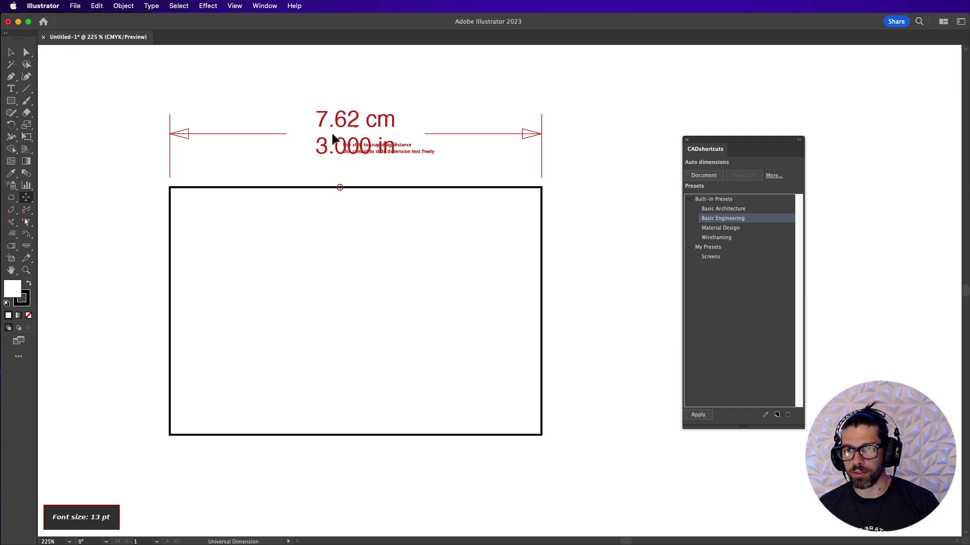
{"action": "key", "text": "Down"}
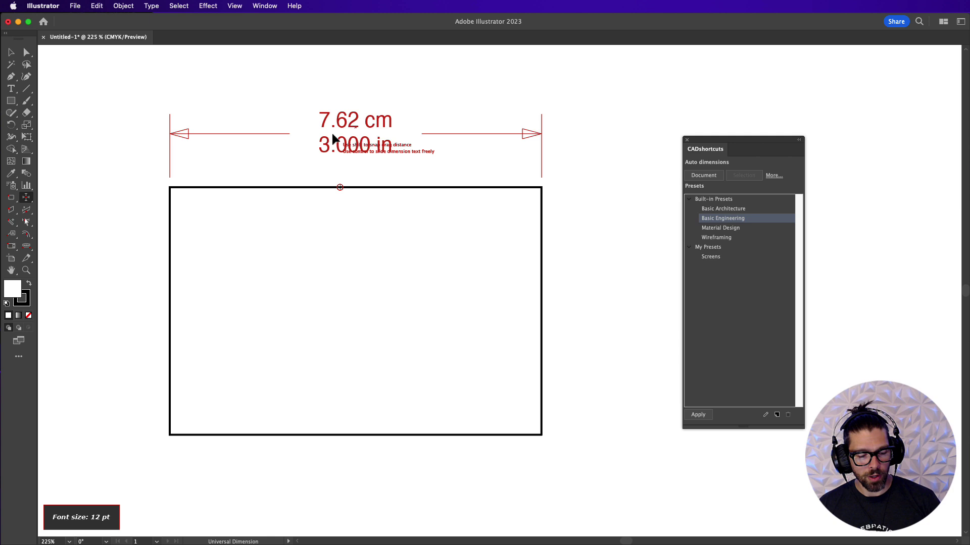
{"action": "key", "text": "t"}
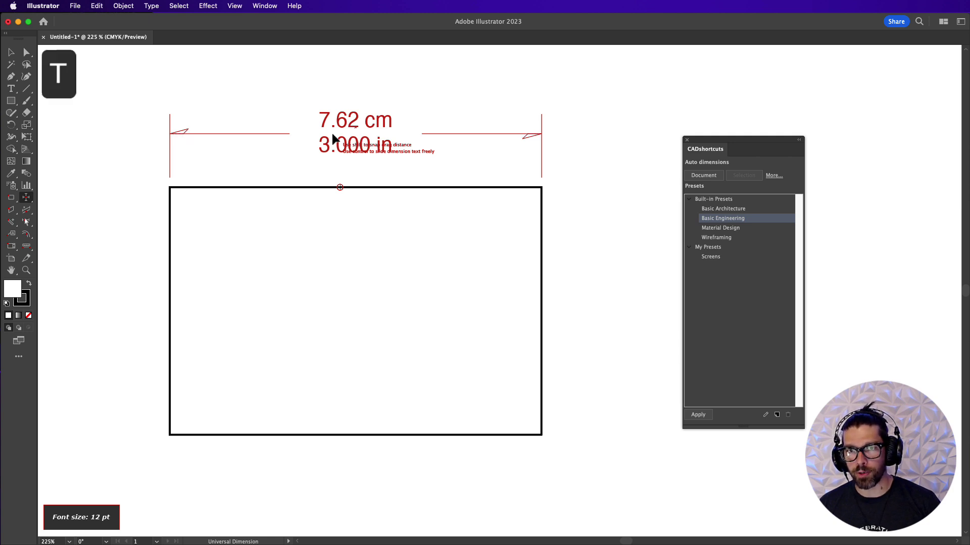
{"action": "key", "text": "t"}
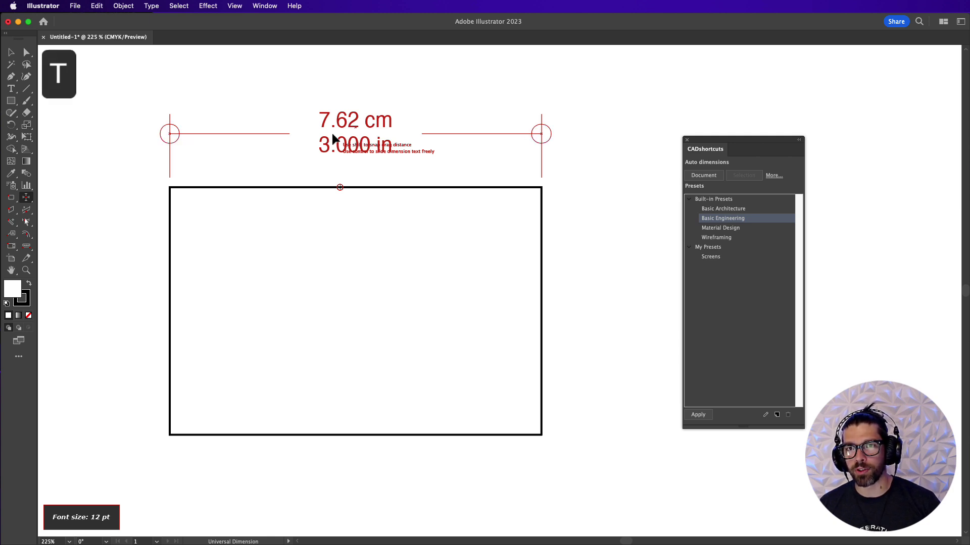
{"action": "key", "text": "t"}
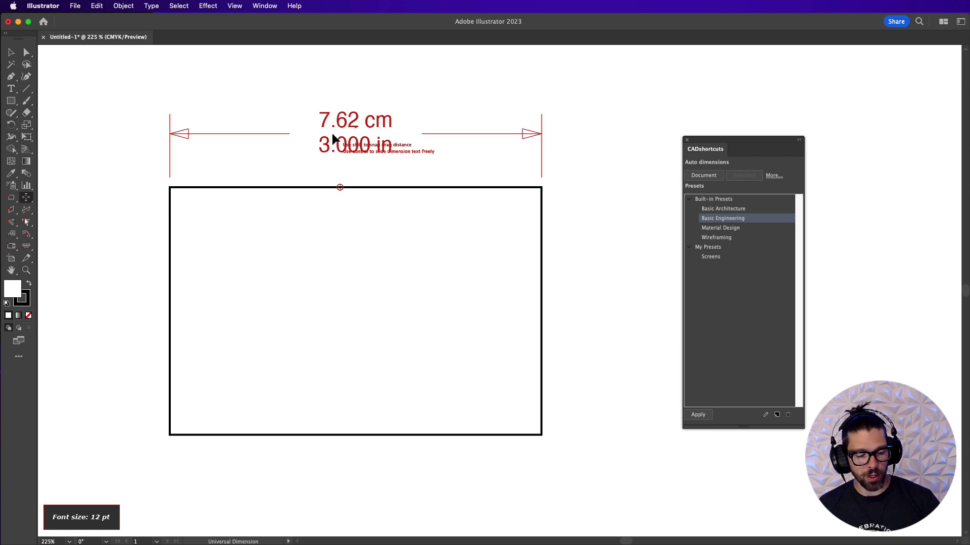
{"action": "key", "text": "f"}
{"action": "key", "text": "f"}
{"action": "key", "text": "f"}
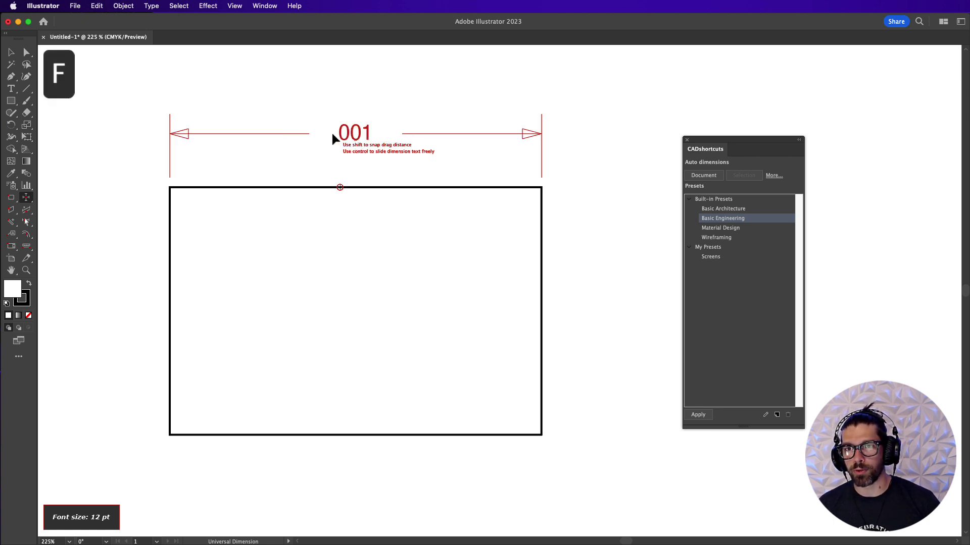
{"action": "key", "text": "f"}
{"action": "key", "text": "f"}
{"action": "key", "text": "f"}
{"action": "key", "text": "f"}
{"action": "key", "text": "f"}
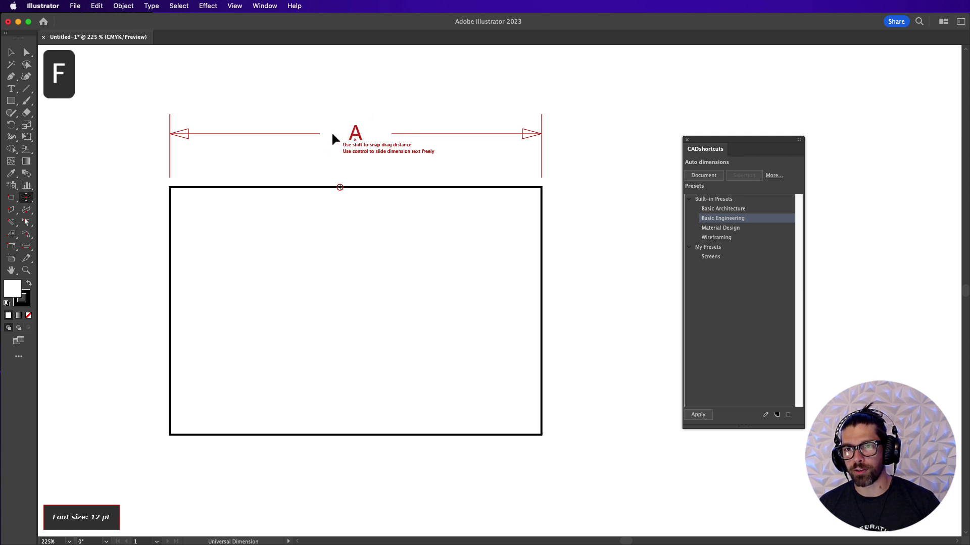
{"action": "key", "text": "f"}
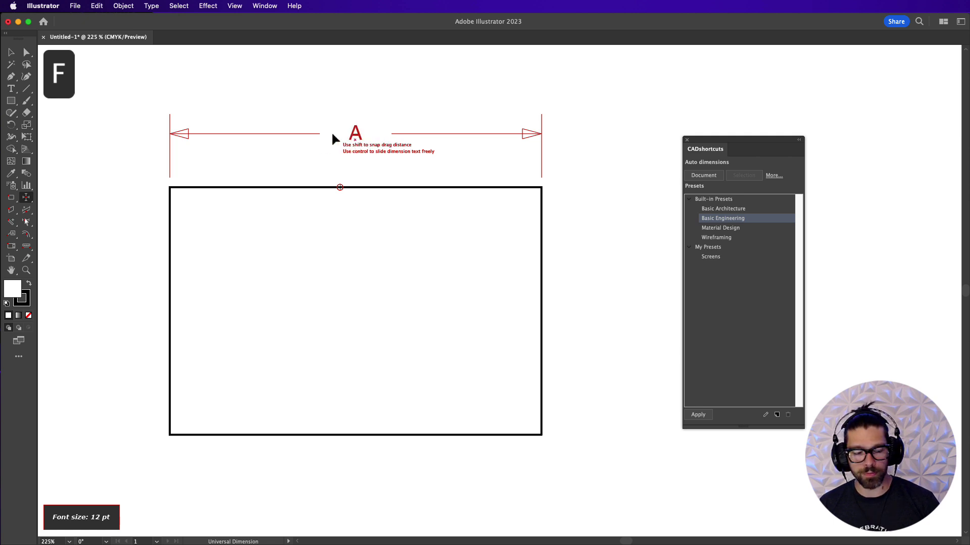
{"action": "left_click", "coordinate": [333, 136]}
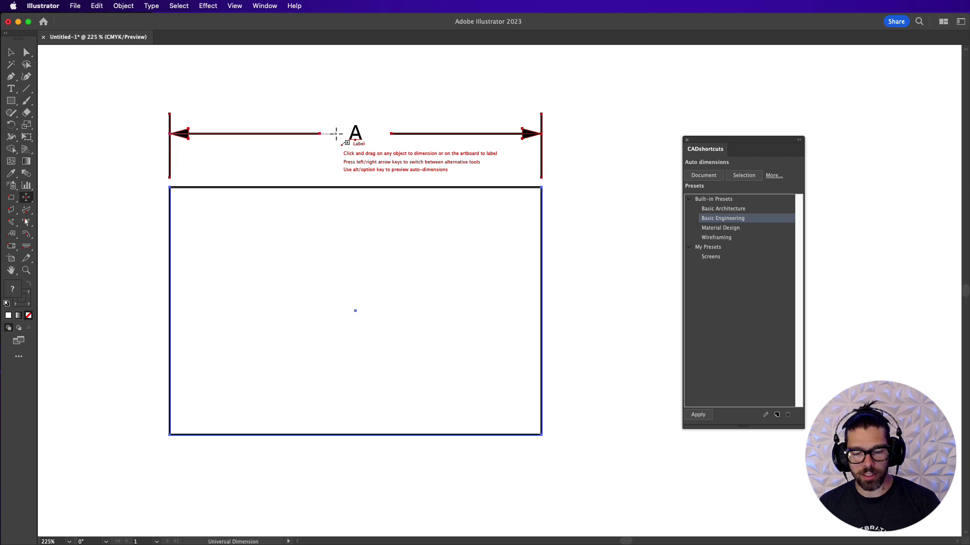
Delete the rectangle and draw a live-dimensioned CAD rectangle, 7.52 × 4.28 cm (2.960 × 1.684 in).
{"action": "key", "text": "Delete"}
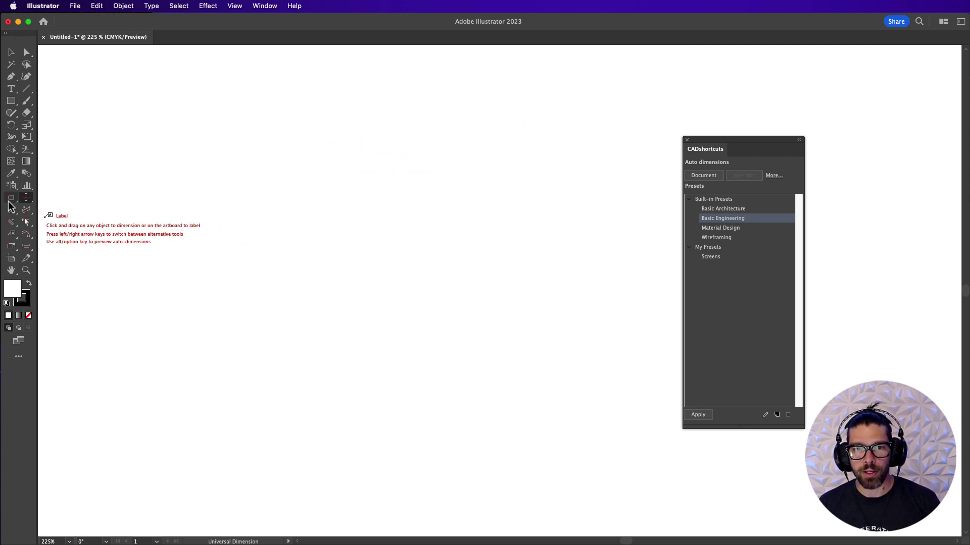
{"action": "left_click", "coordinate": [12, 198]}
{"action": "left_click_drag", "start_coordinate": [178, 166], "coordinate": [445, 323]}
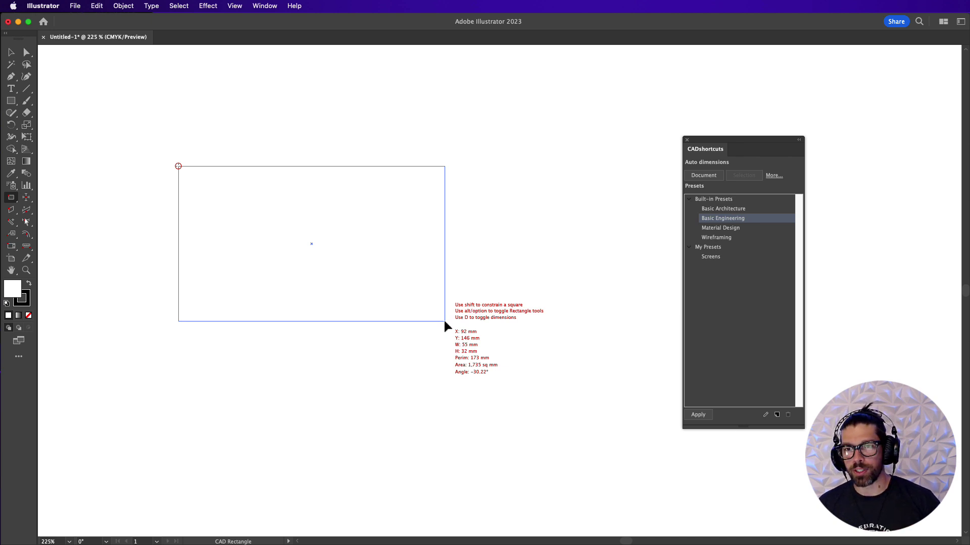
{"action": "key", "text": "d"}
{"action": "mouse_move", "coordinate": [445, 323]}
{"action": "left_mouse_down"}
{"action": "mouse_move", "coordinate": [544, 388]}
{"action": "mouse_move", "coordinate": [541, 329]}
{"action": "mouse_move", "coordinate": [502, 340]}
{"action": "mouse_move", "coordinate": [545, 376]}
{"action": "left_mouse_up"}
{"action": "key", "text": "d"}
{"action": "key", "text": "d"}
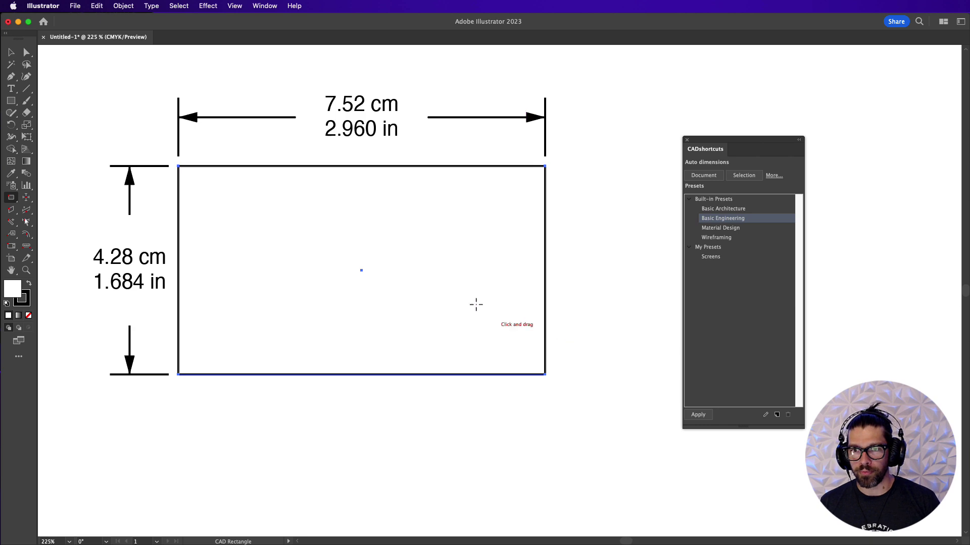